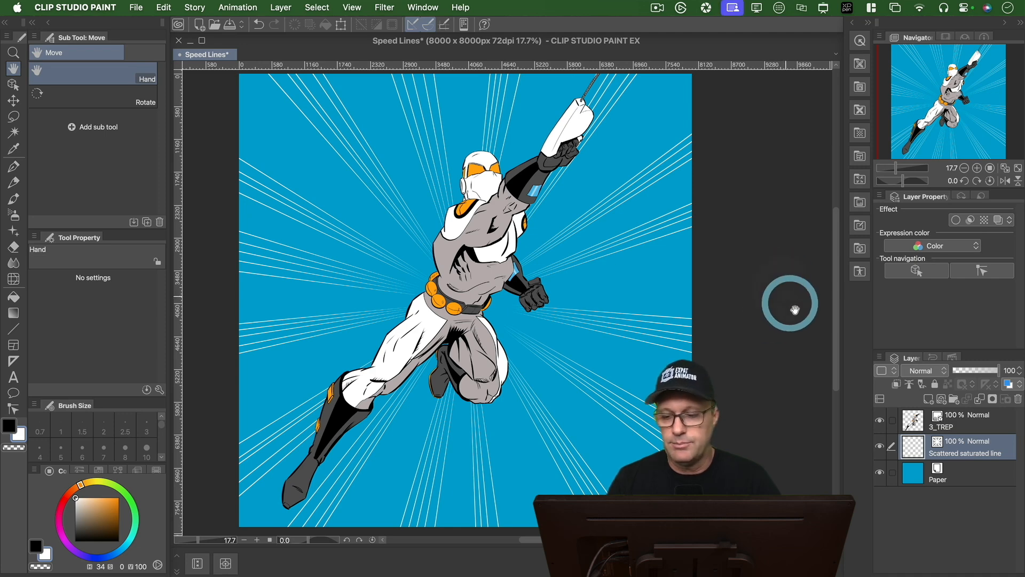
Hide the 3_TREP character layer and toggle the scattered line layer off and on to isolate the background effect
click(880, 420)
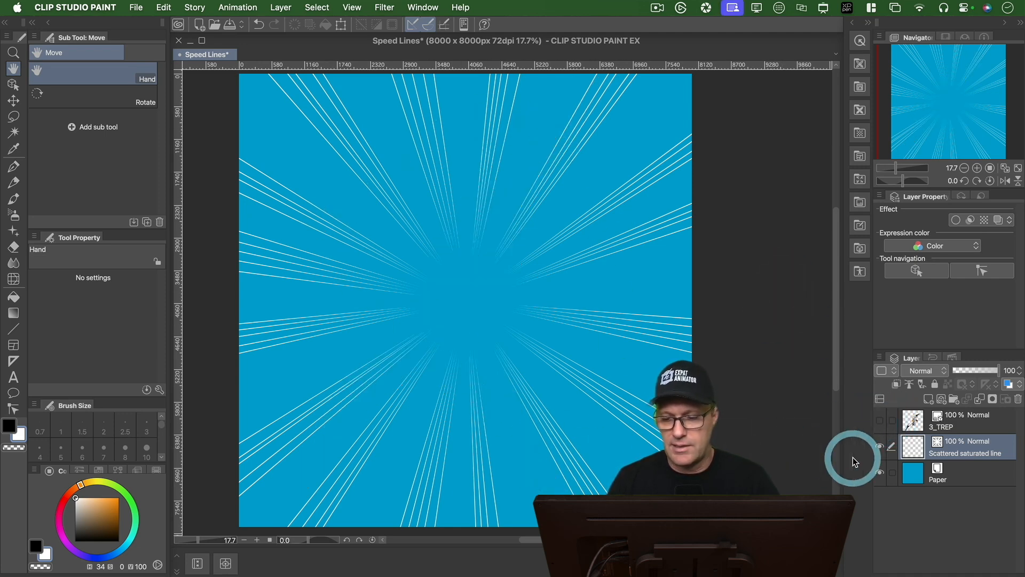
click(880, 447)
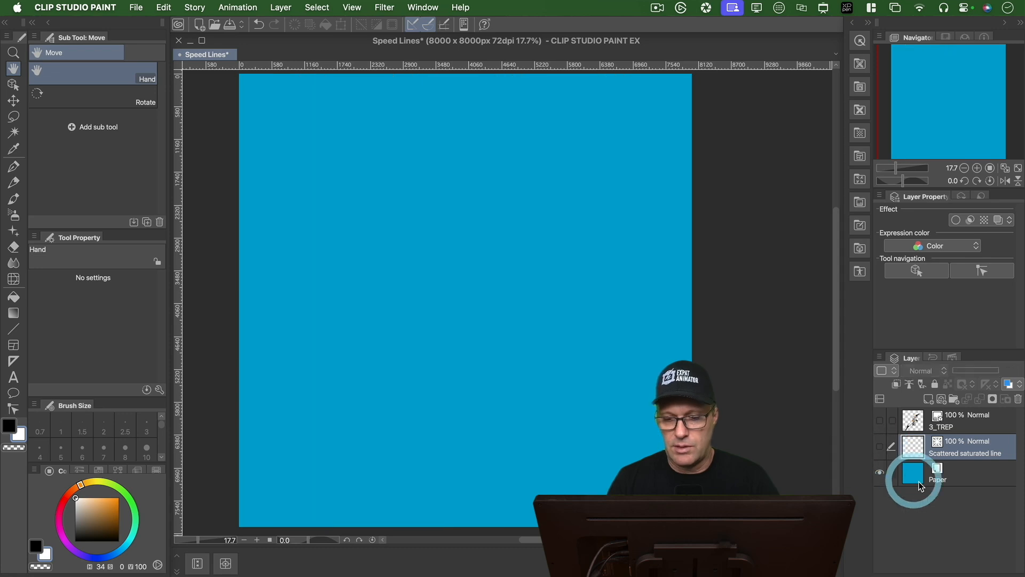
click(879, 447)
Check the program's version information and close the dialog
click(67, 8)
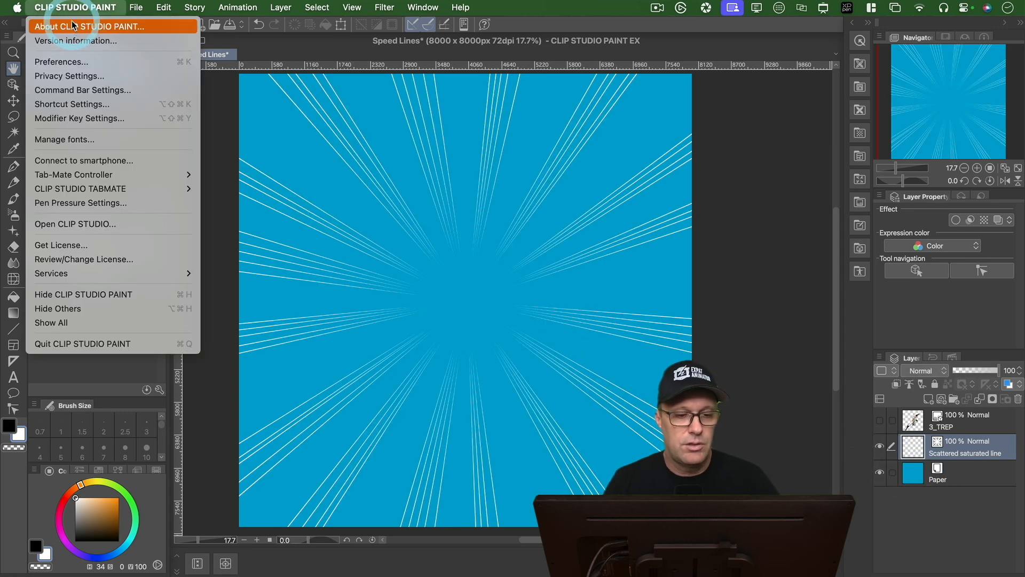
click(76, 39)
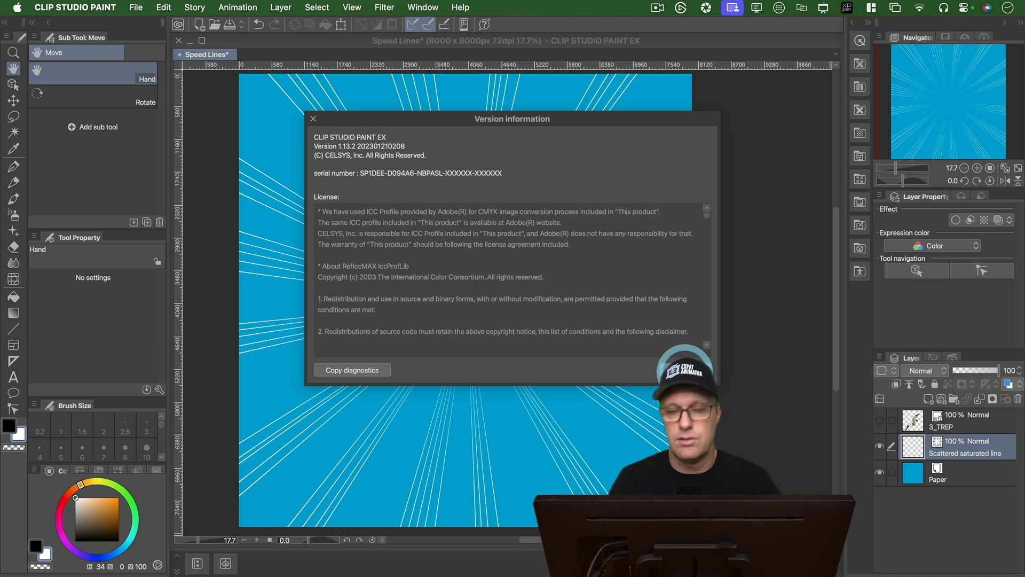
click(685, 369)
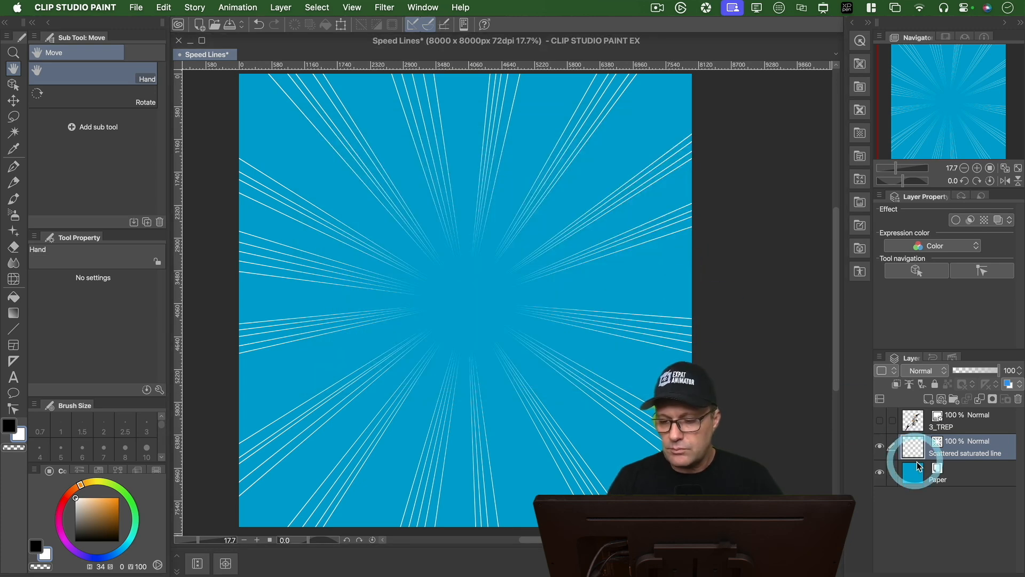
Hide the existing speed line layer and draw a new set of Scattered saturated lines around the canvas centre
click(881, 448)
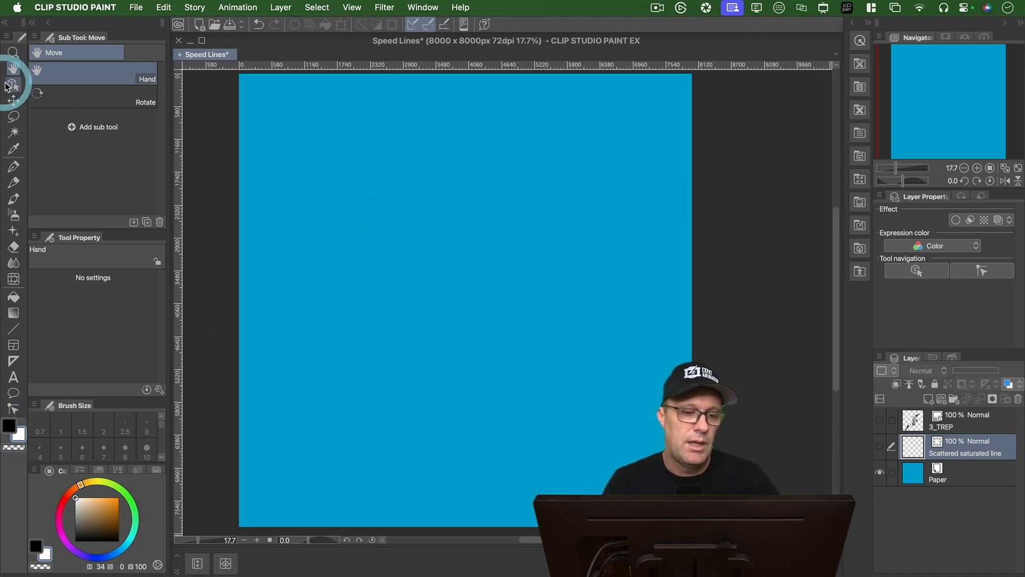
click(13, 330)
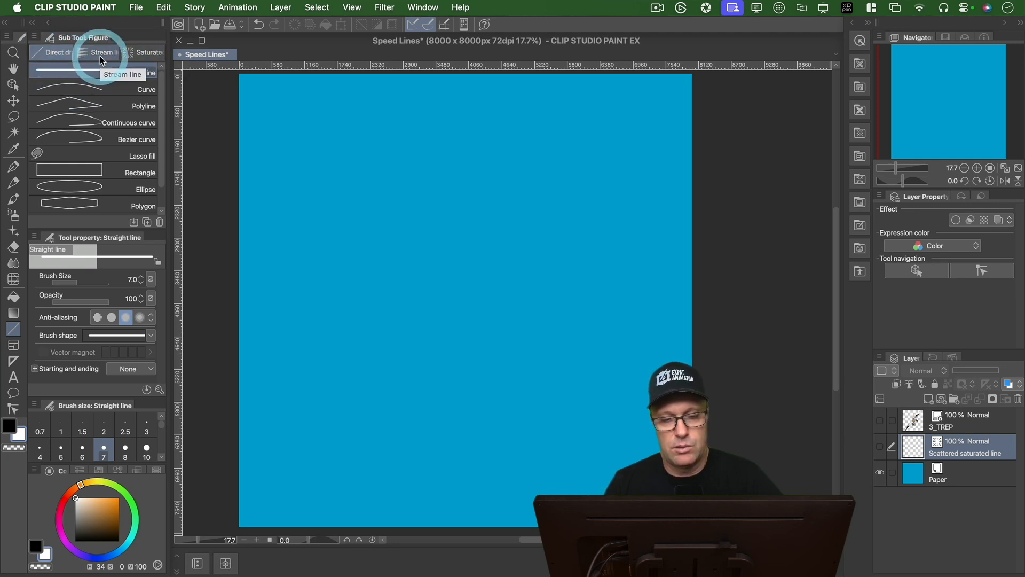
click(143, 53)
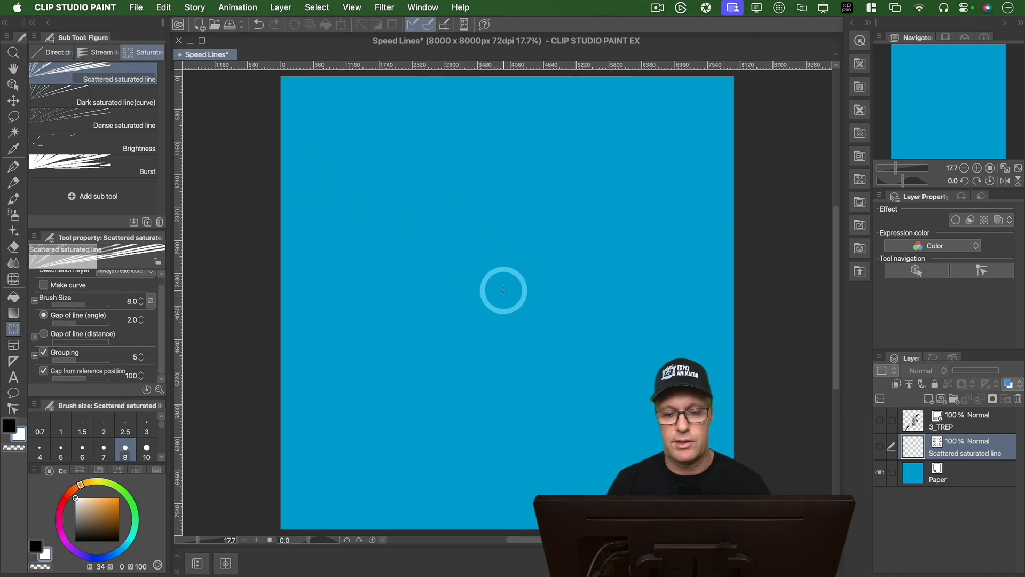
drag(503, 289, 597, 367)
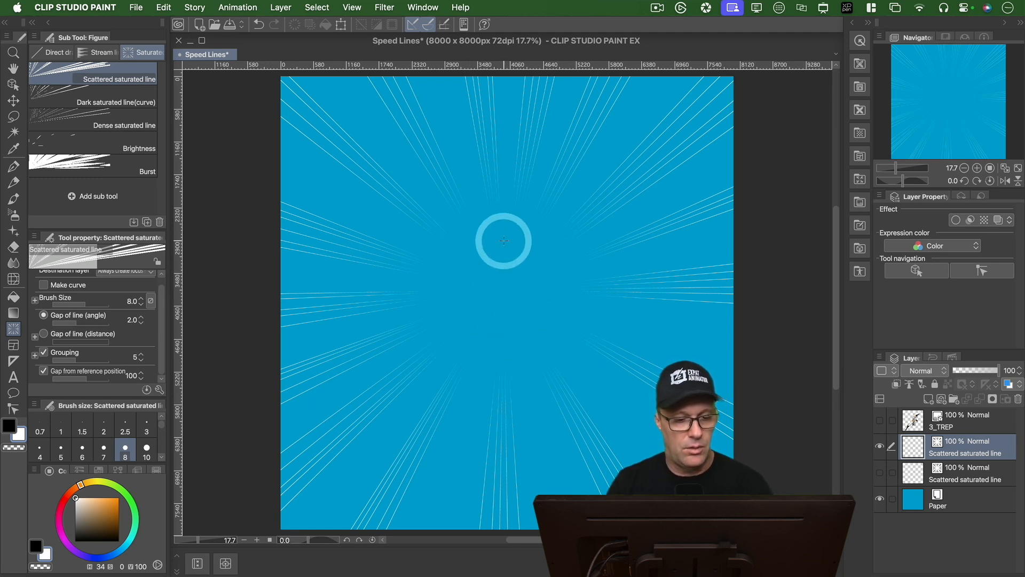
Replace the thin speed lines with a new scattered set around the canvas centre at brush size 32.8
scroll(129, 329, up, 1)
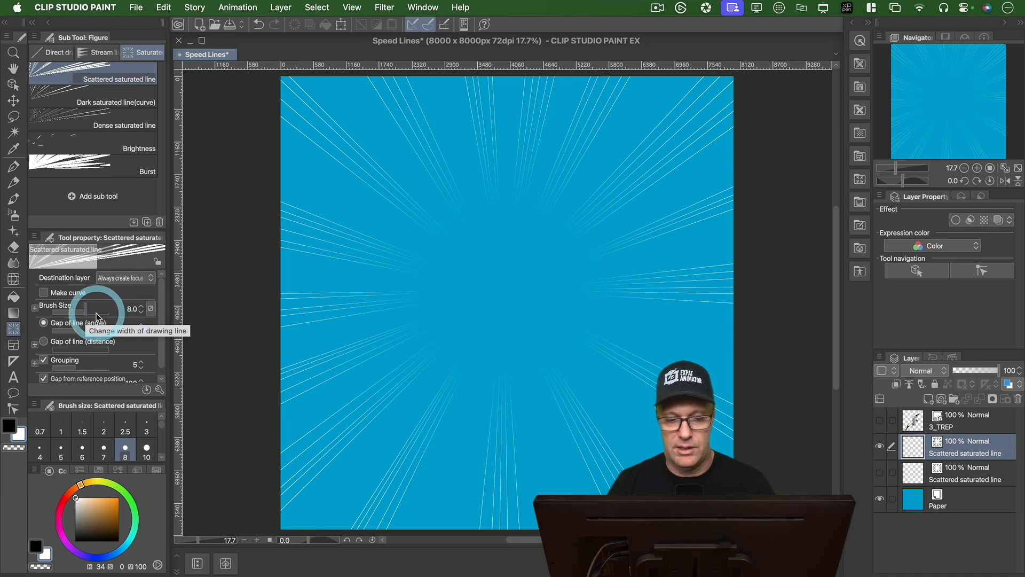
drag(86, 312, 95, 312)
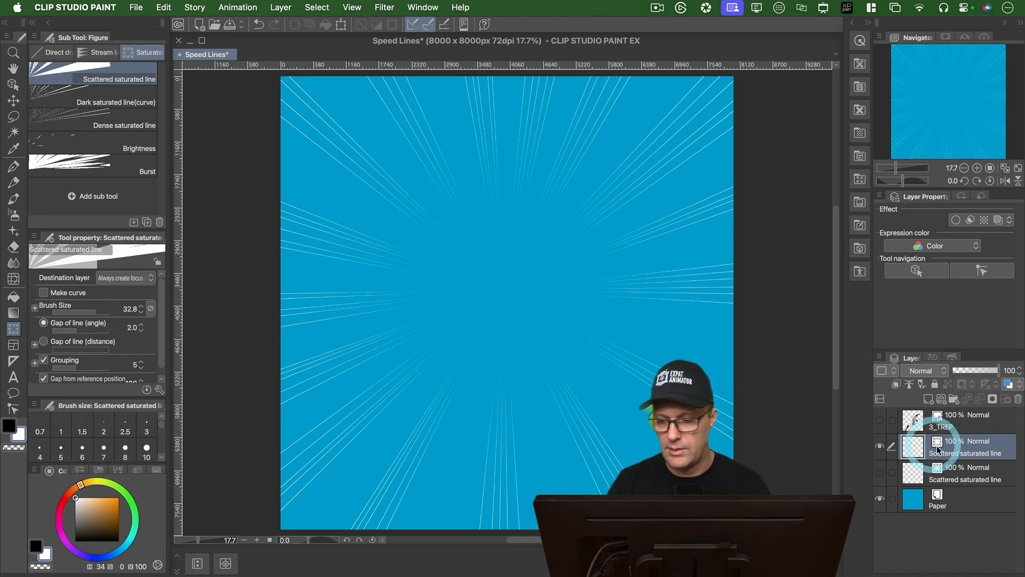
click(1018, 399)
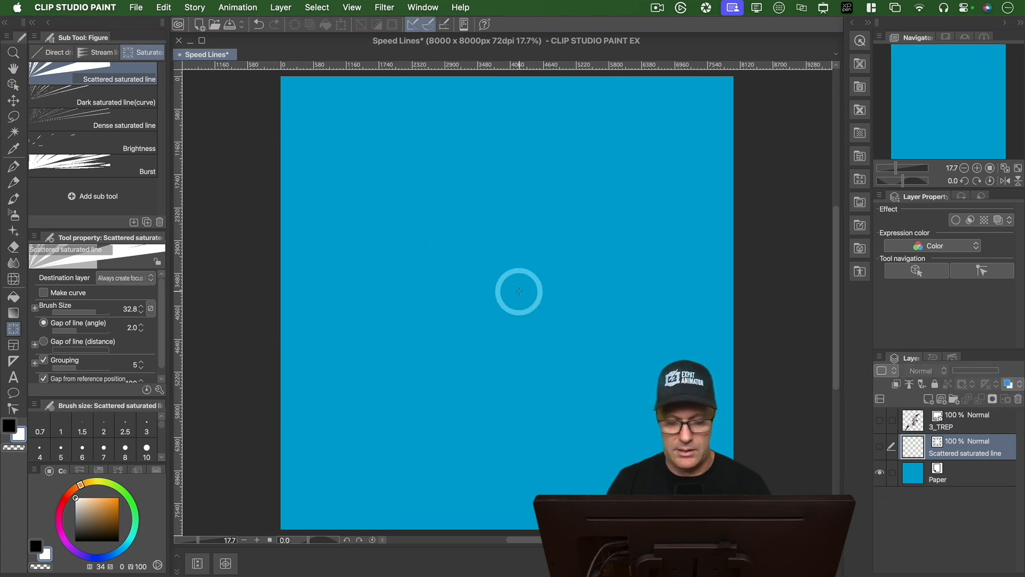
drag(517, 290, 606, 368)
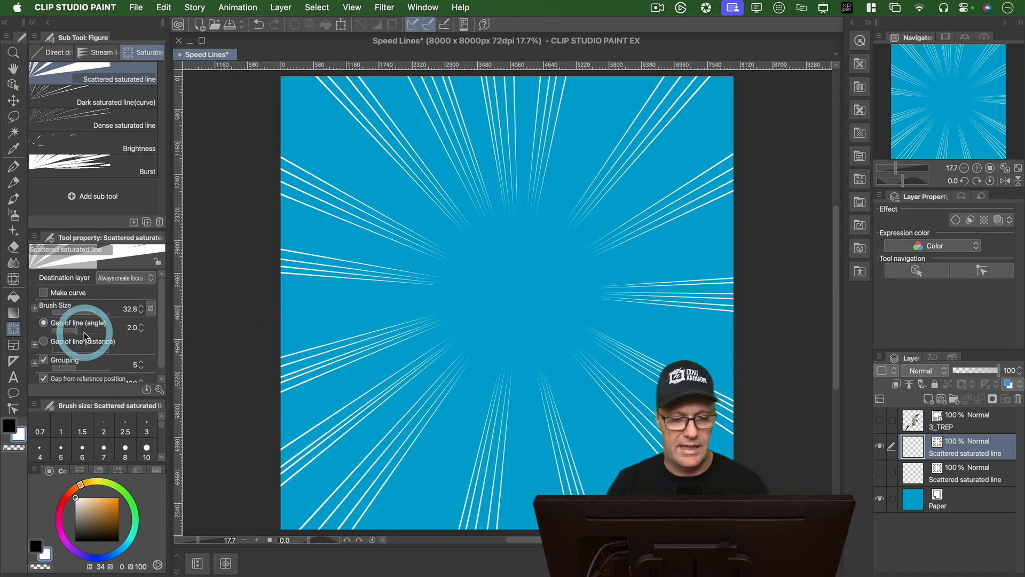
Show the 3_TREP character layer and switch visibility from the thick scattered line layer to the original one below it
scroll(96, 348, down, 1)
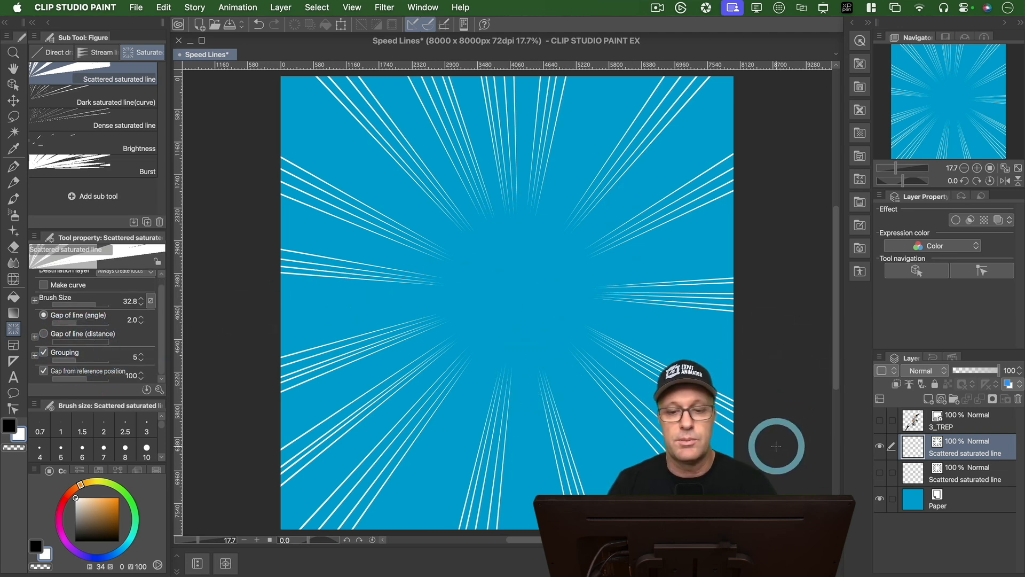
click(878, 421)
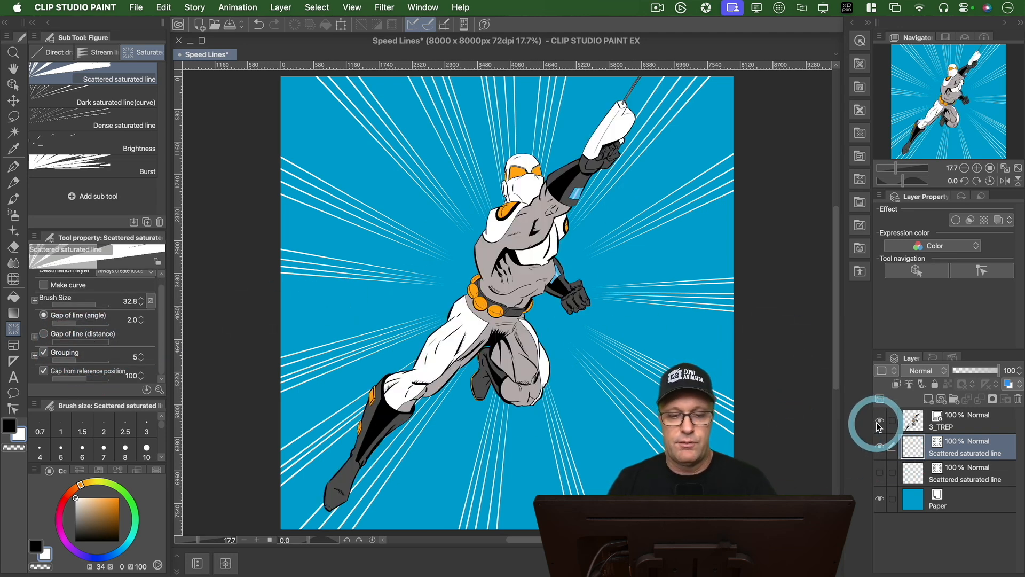
click(879, 472)
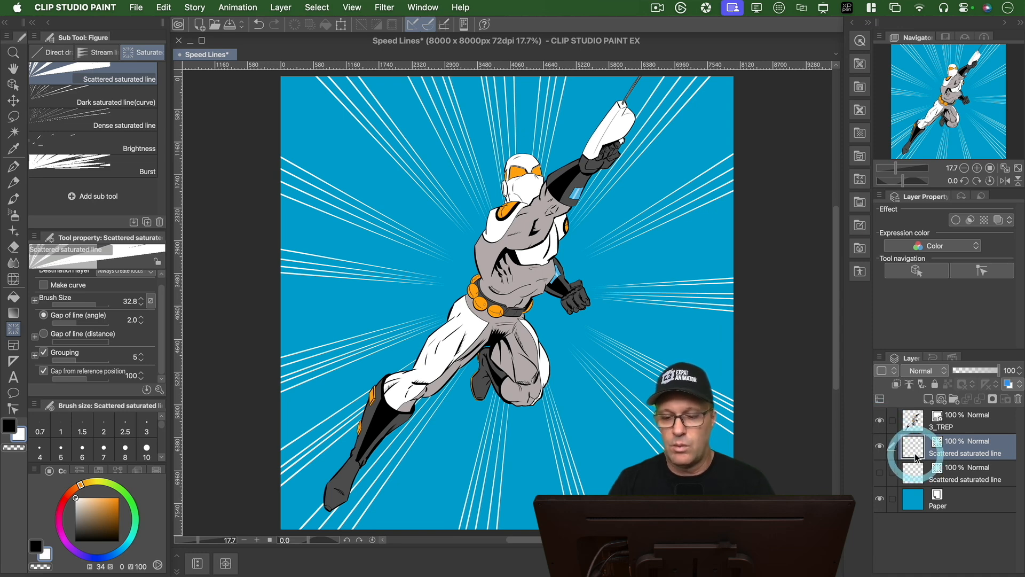
click(879, 446)
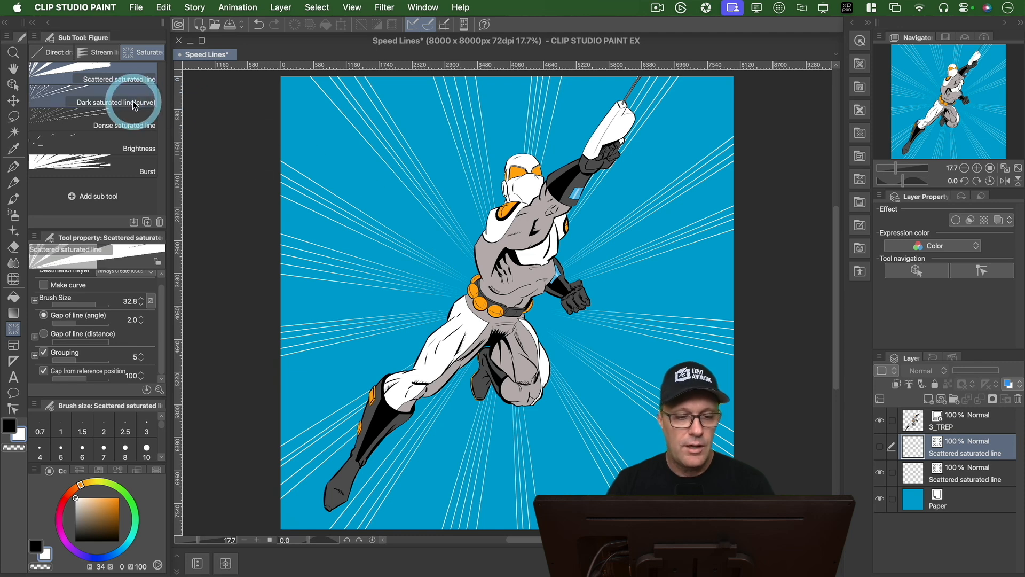
Draw a Burst effect around the character's lowered fist at brush size 10
click(101, 168)
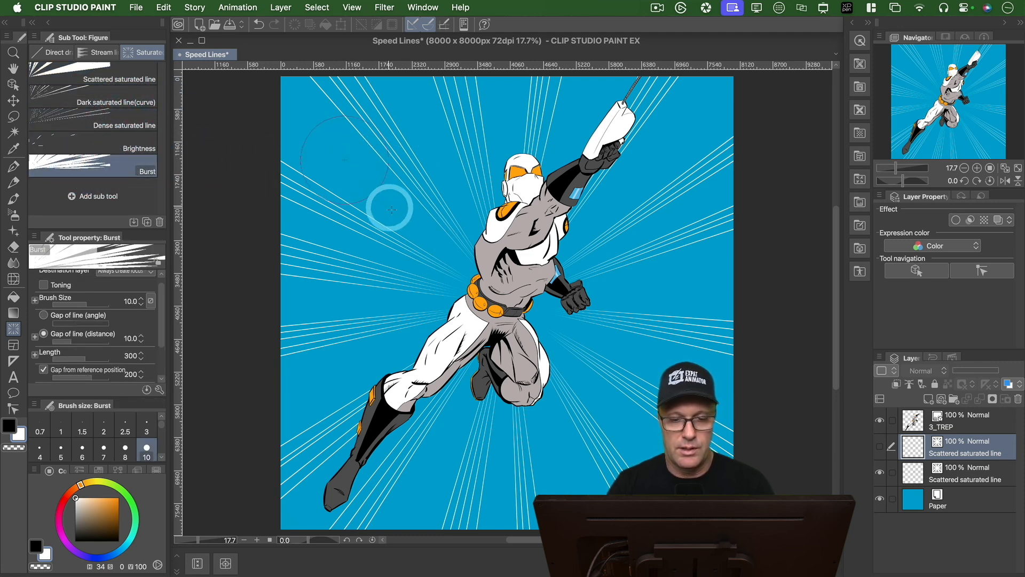
click(608, 340)
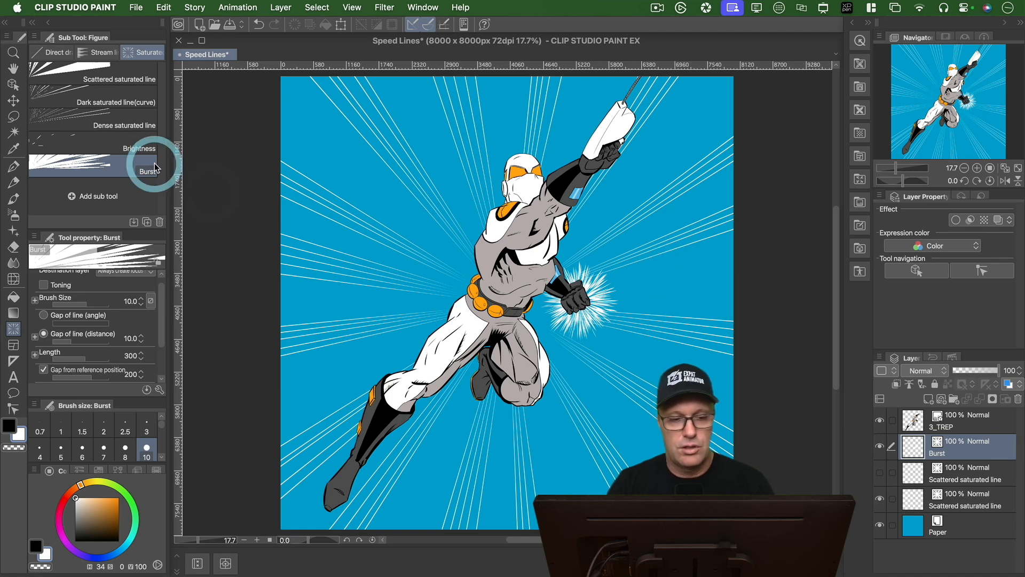
Trace a closed curved outline around the whole character with Dark saturated line(curve) at brush size 20 to generate dense radiating speed lines
click(97, 107)
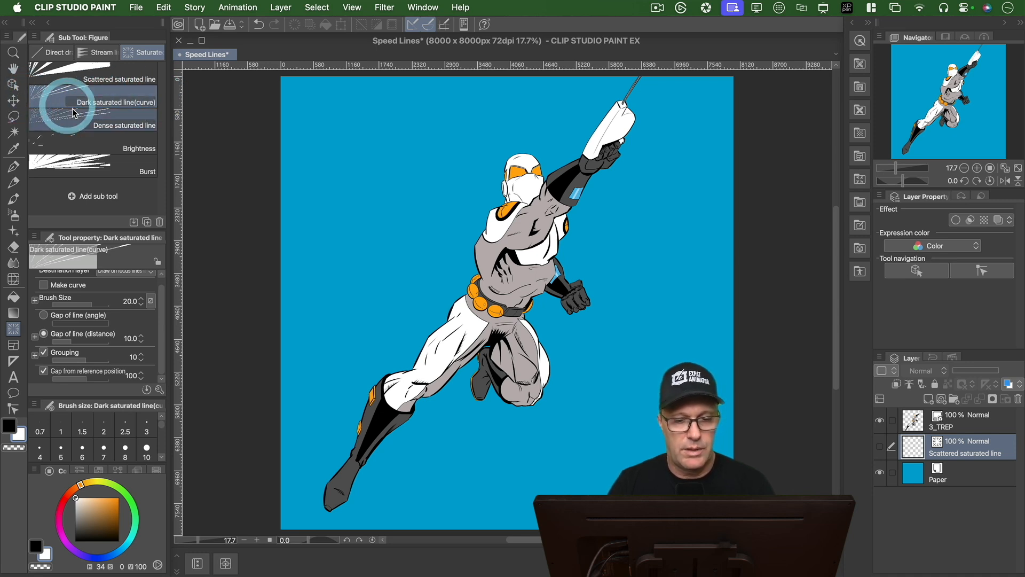
click(422, 257)
click(457, 166)
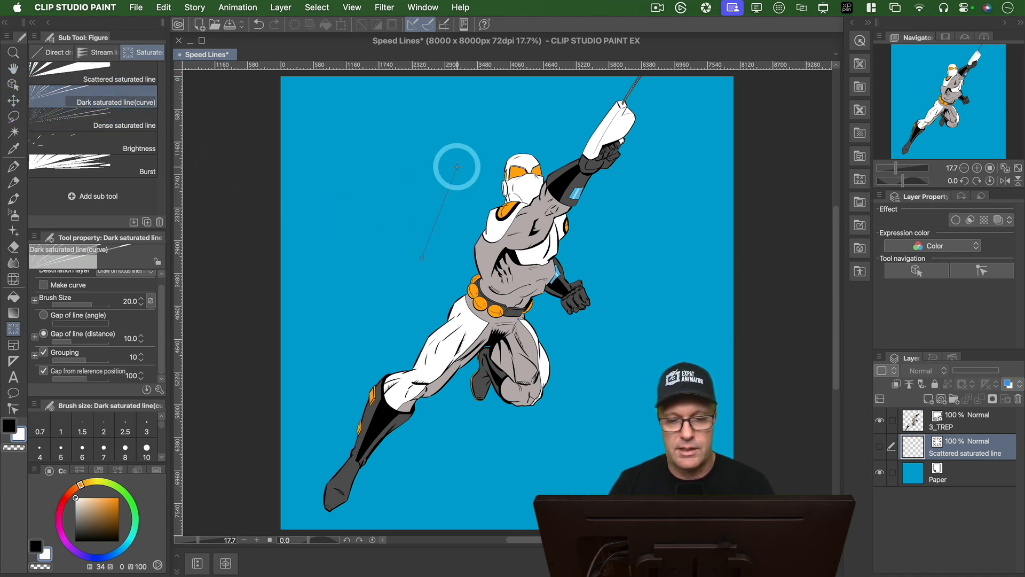
click(568, 138)
click(614, 235)
click(610, 295)
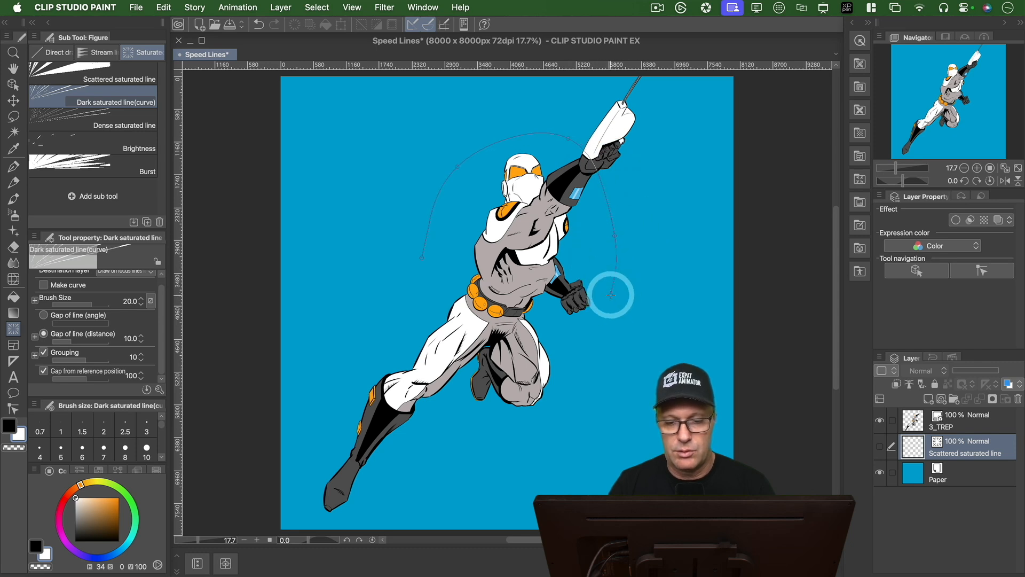
click(601, 330)
click(564, 403)
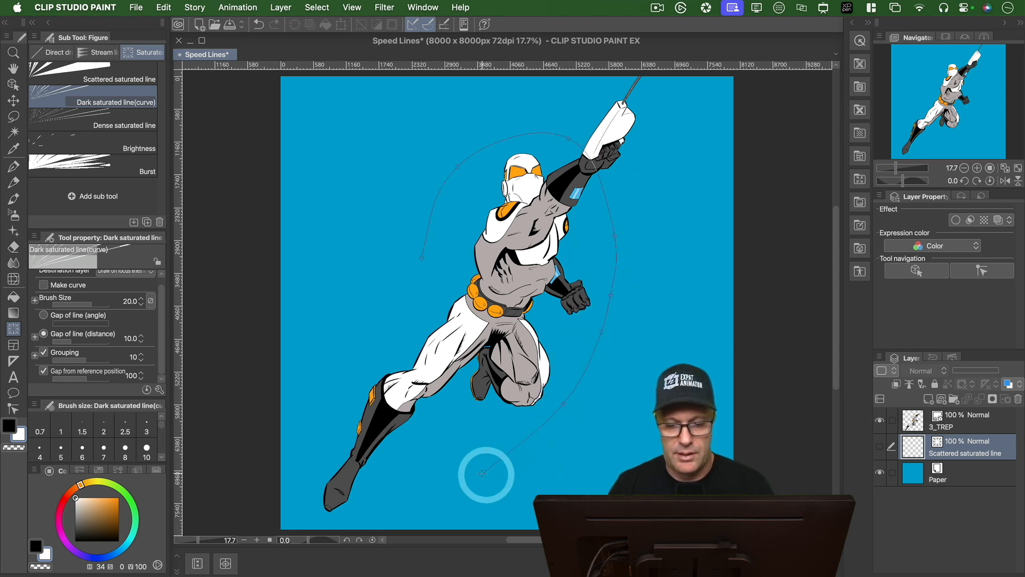
click(426, 417)
click(360, 521)
click(291, 508)
click(310, 458)
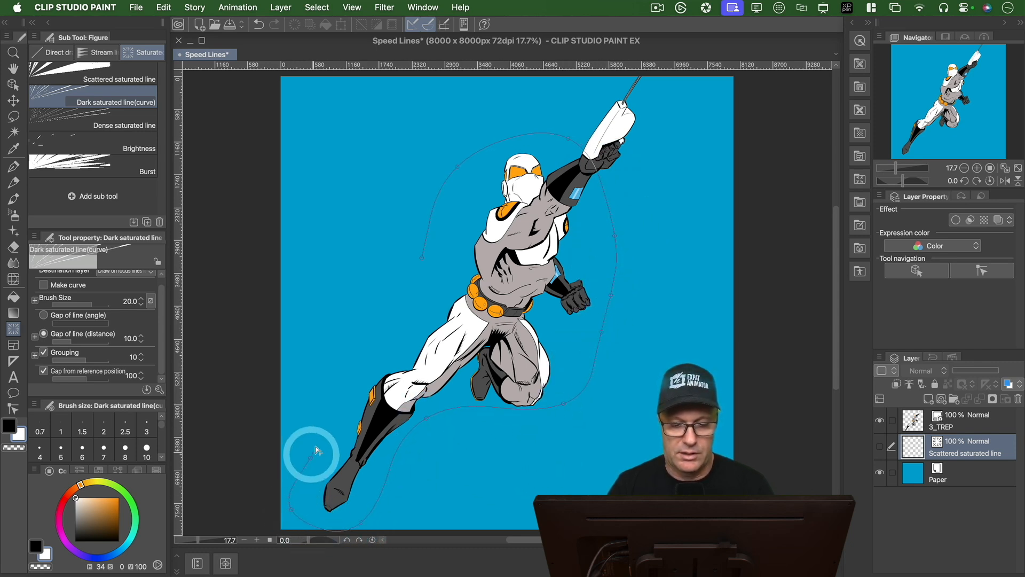
click(347, 358)
click(397, 347)
click(437, 302)
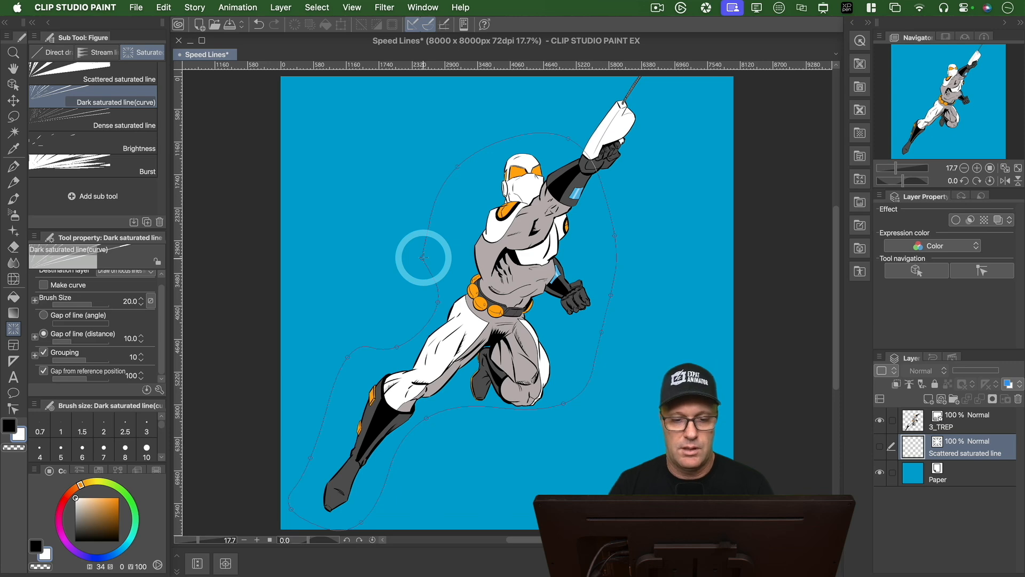
click(422, 257)
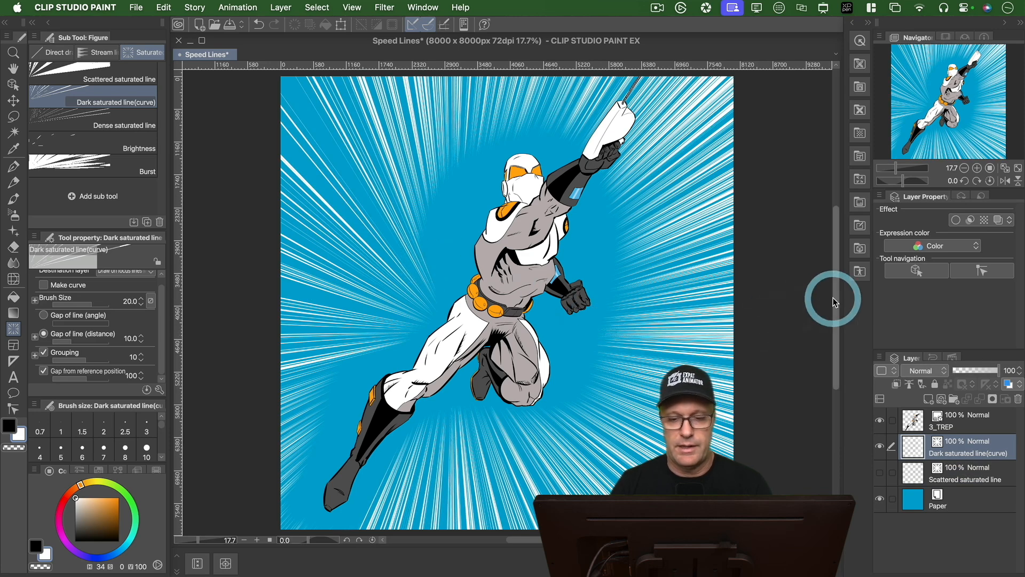